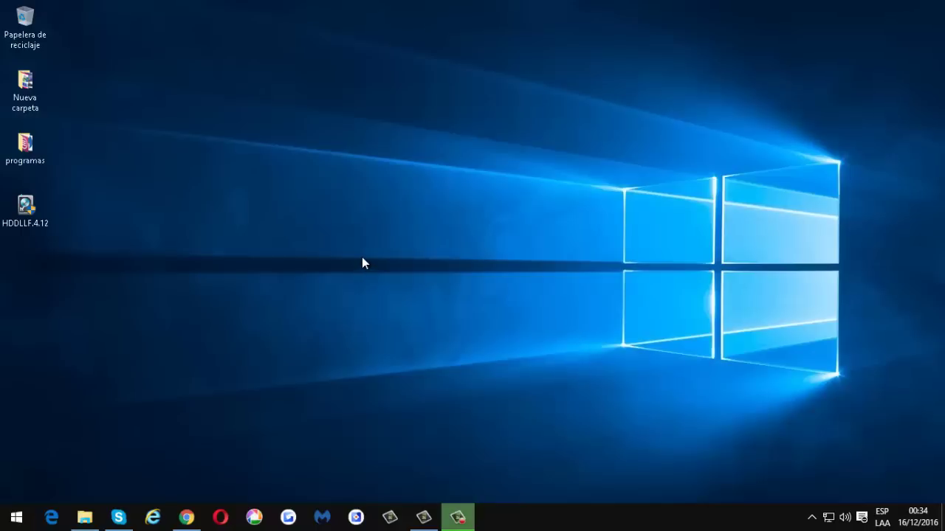
Open the memoria (F:) drive in File Explorer to view its folders and return to Este equipo.
left_click(84, 516)
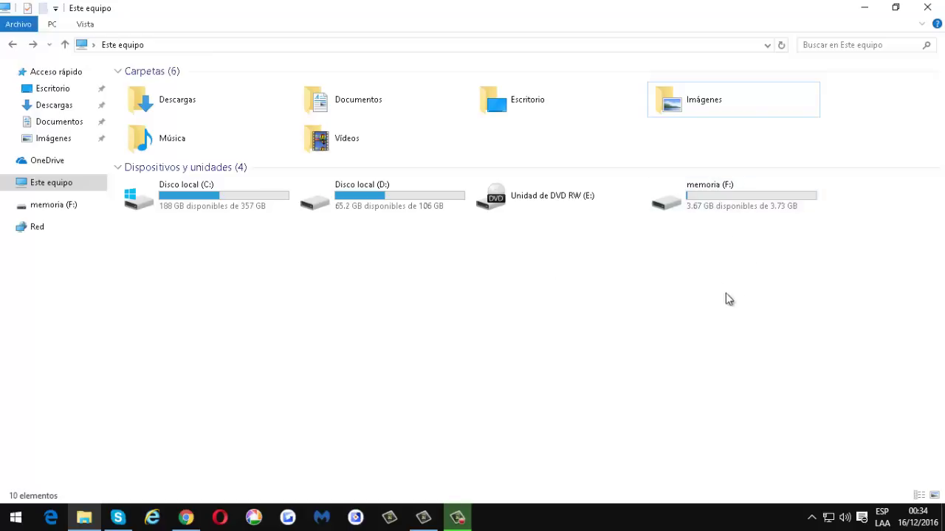
double_click(712, 197)
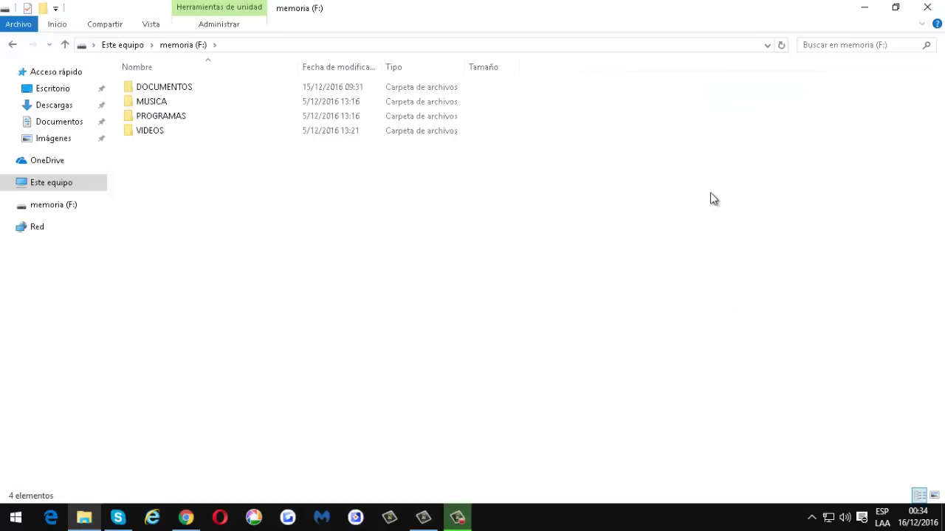
left_click(13, 45)
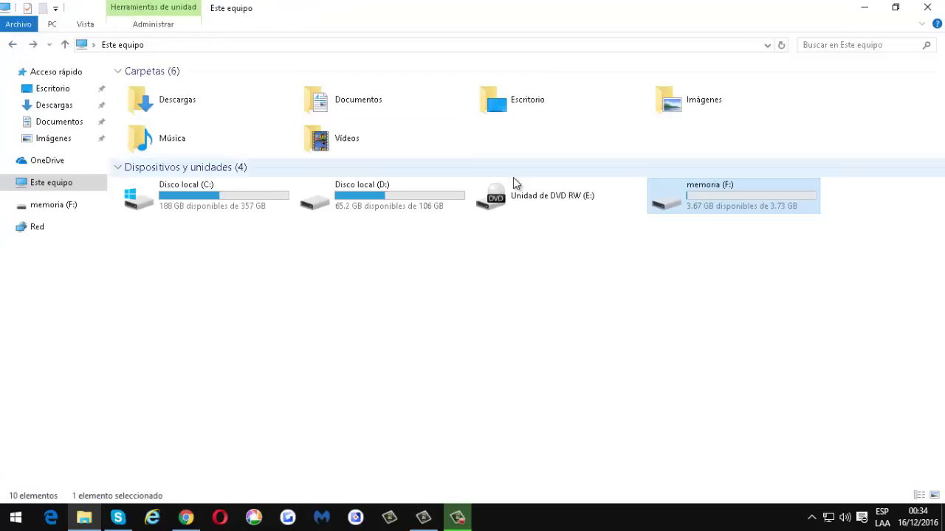
Eject the memoria (F:) drive and check the hidden notification area icons.
right_click(693, 201)
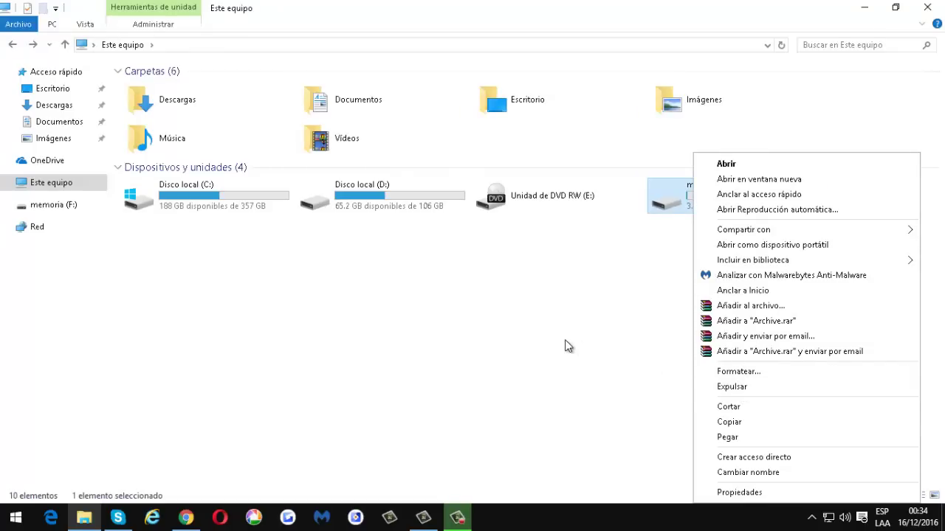
left_click(742, 388)
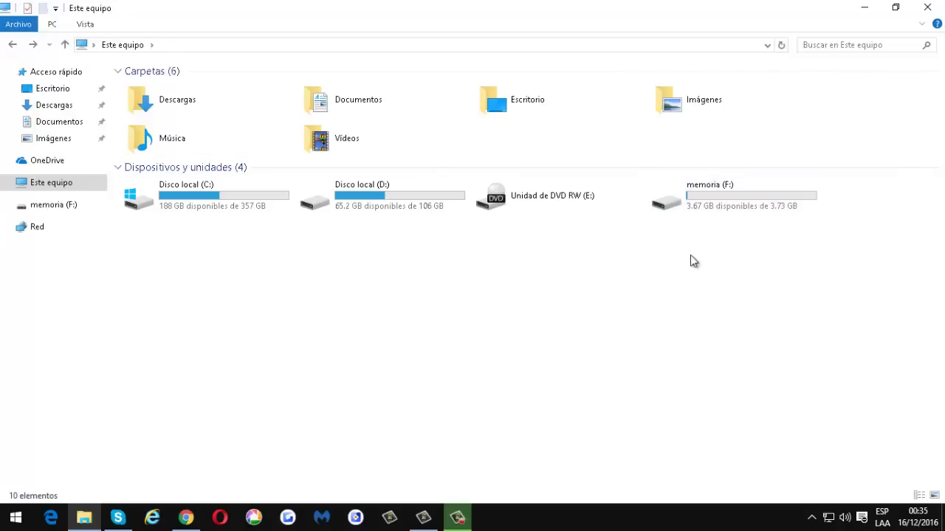
left_click(813, 519)
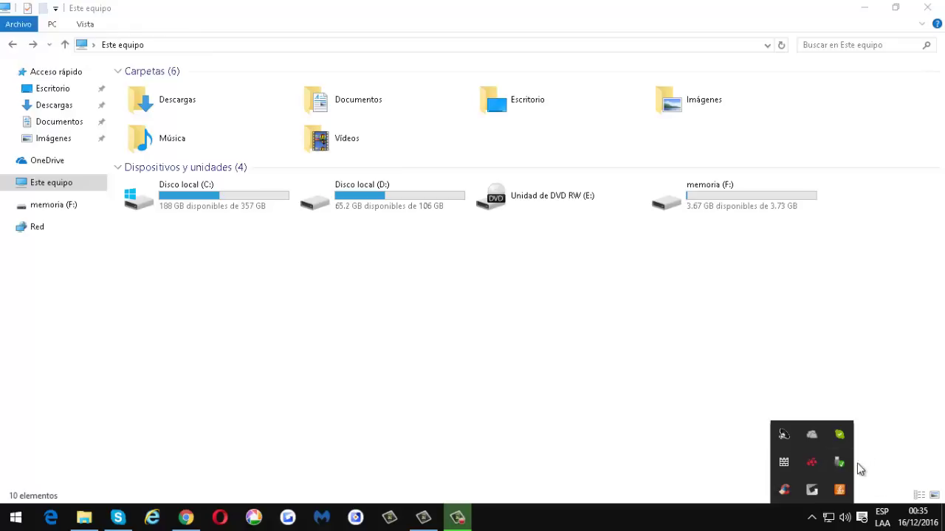
left_click(645, 382)
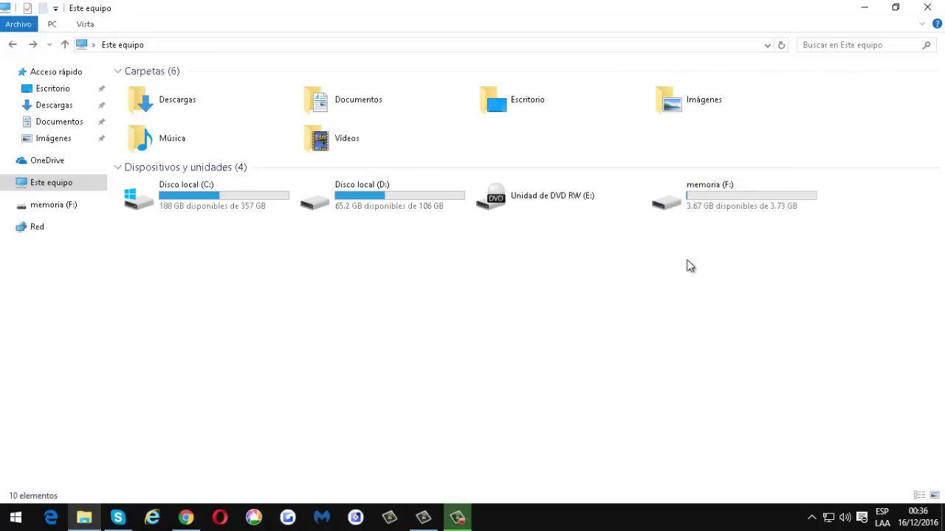
Try to copy the HDDLLF.4.12 file from the desktop onto the memoria (F:) drive, retrying before cancelling the copy.
left_click(725, 193)
double_click(725, 194)
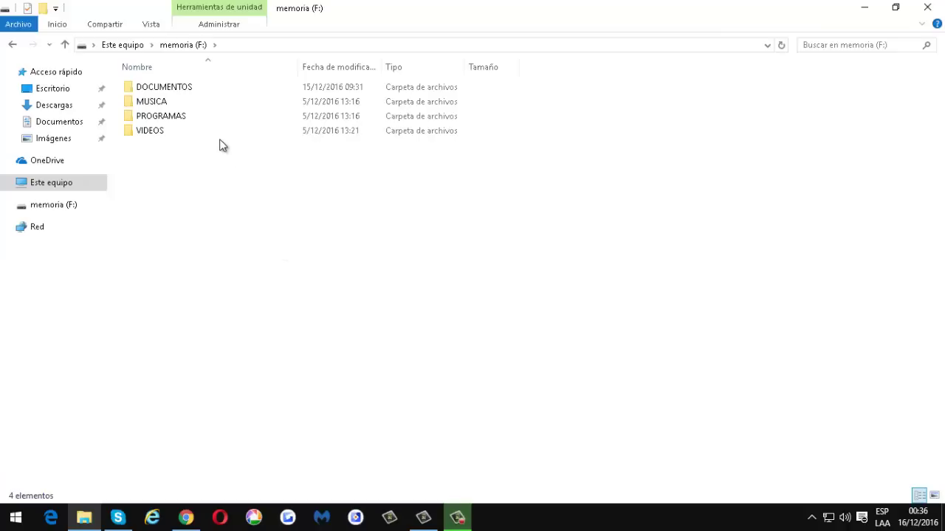
left_click(896, 9)
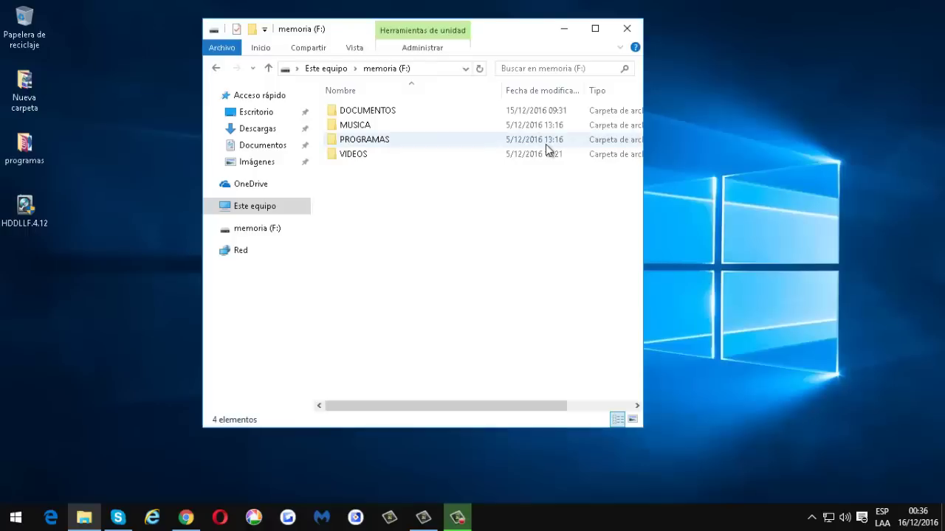
left_click_drag(494, 31, 540, 25)
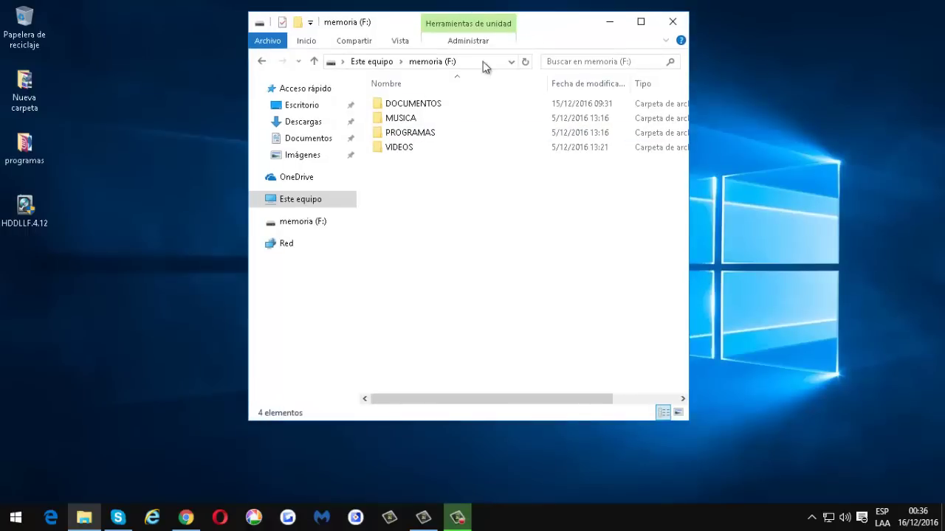
left_click(31, 213)
left_click(115, 210)
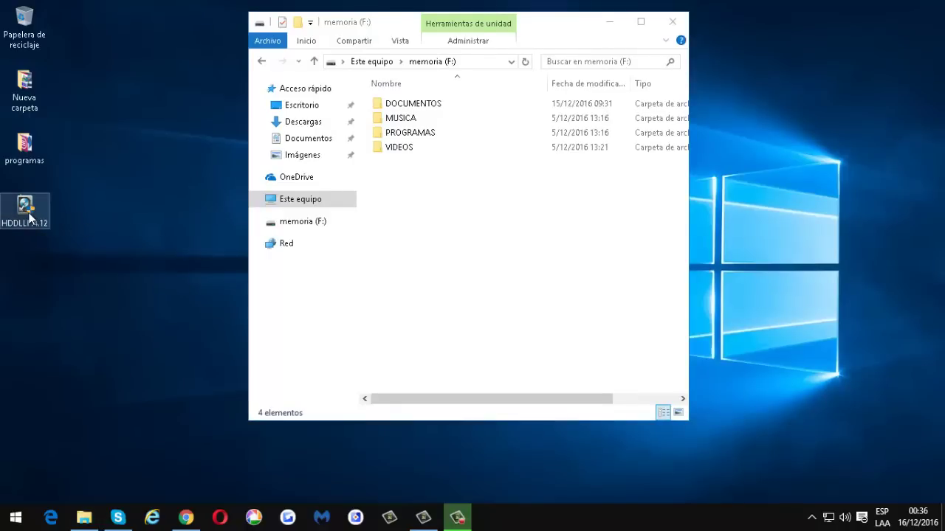
left_click_drag(31, 213, 348, 220)
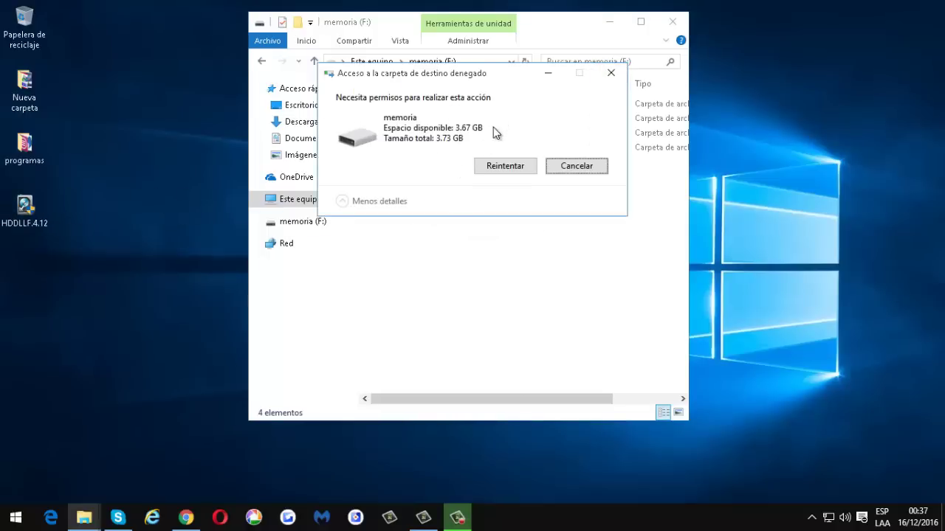
left_click(507, 168)
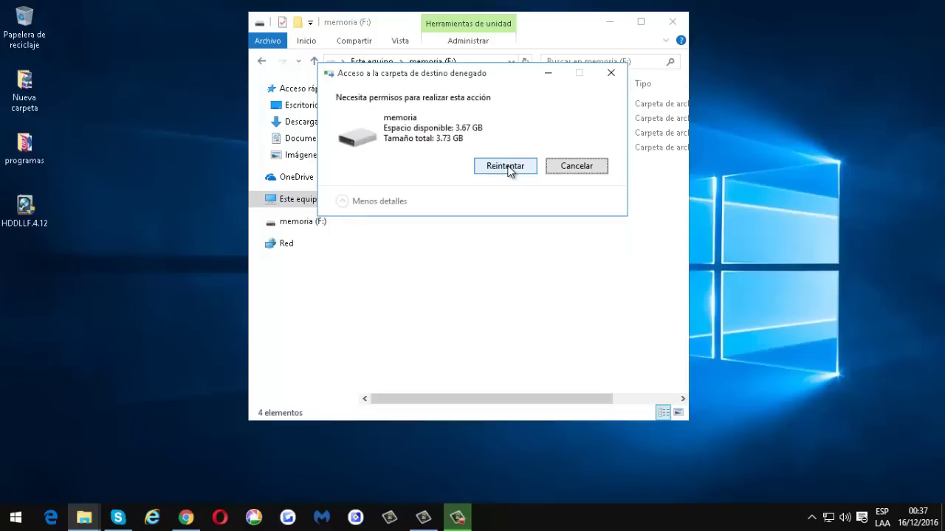
left_click(507, 168)
left_click(506, 167)
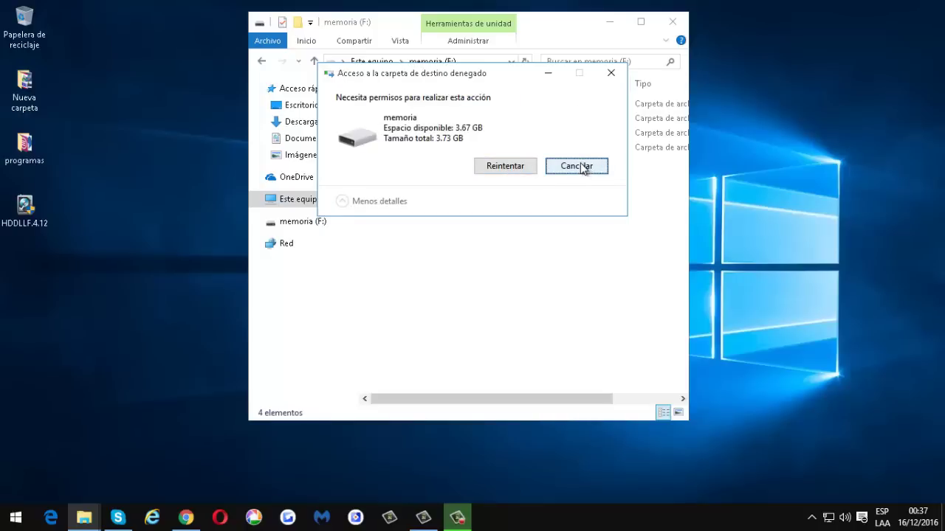
left_click(578, 170)
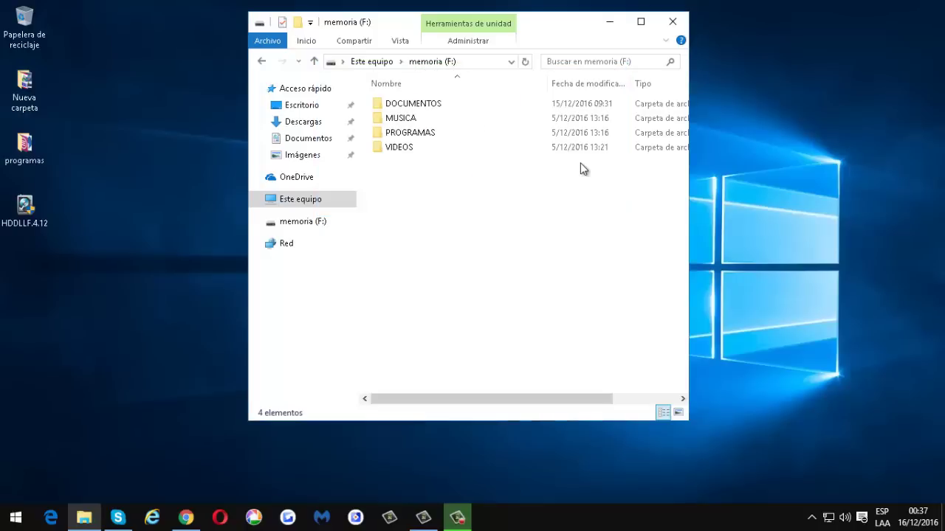
Return to Este equipo in a maximized window, minimize it and refresh the desktop.
left_click(641, 21)
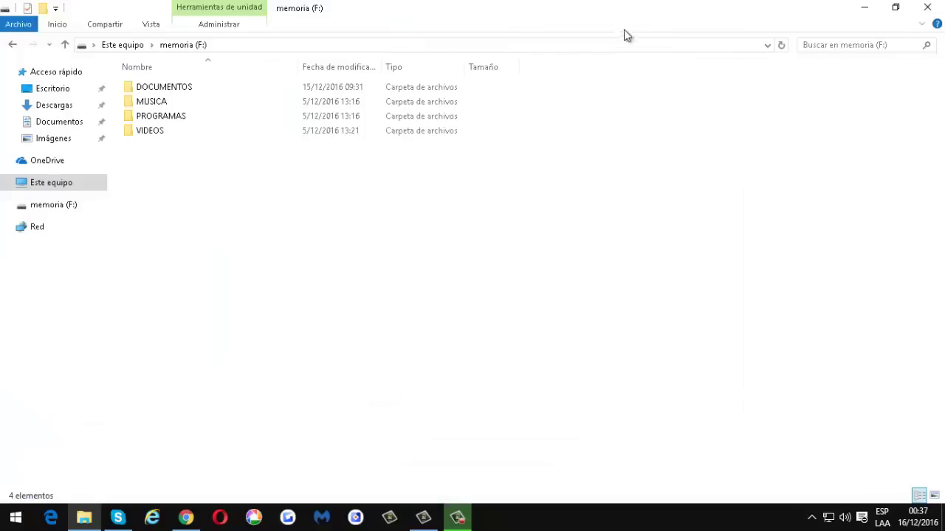
left_click(11, 45)
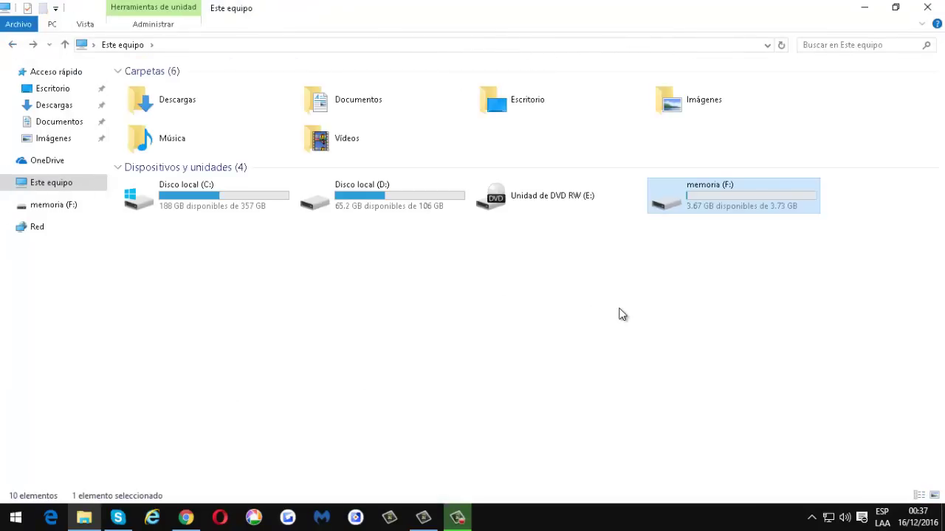
left_click(865, 9)
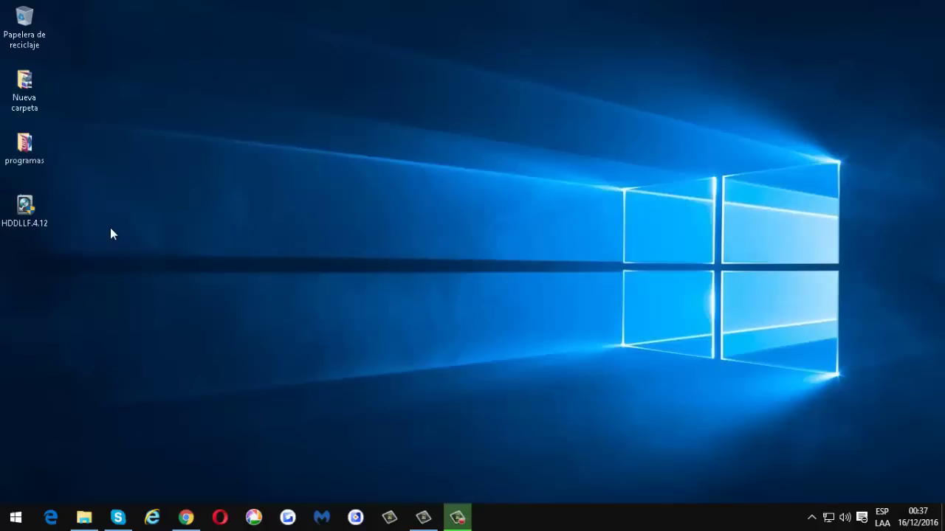
right_click(213, 150)
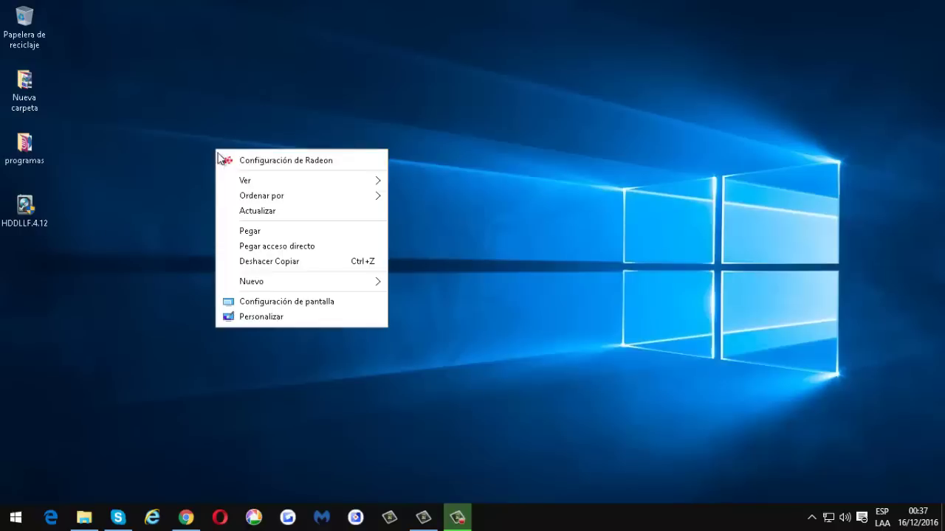
left_click(256, 211)
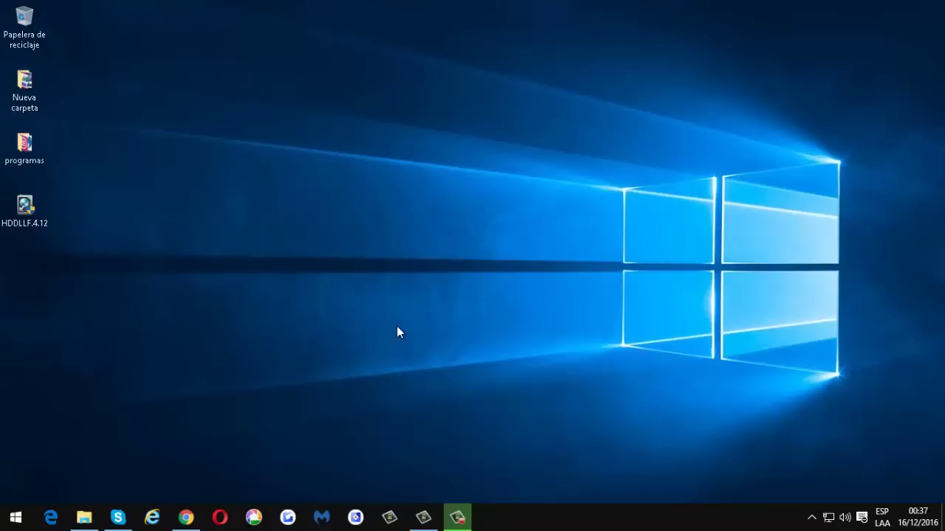
Run HDDLLF.4.12 from the desktop as administrator and continue with the free version.
right_click(30, 211)
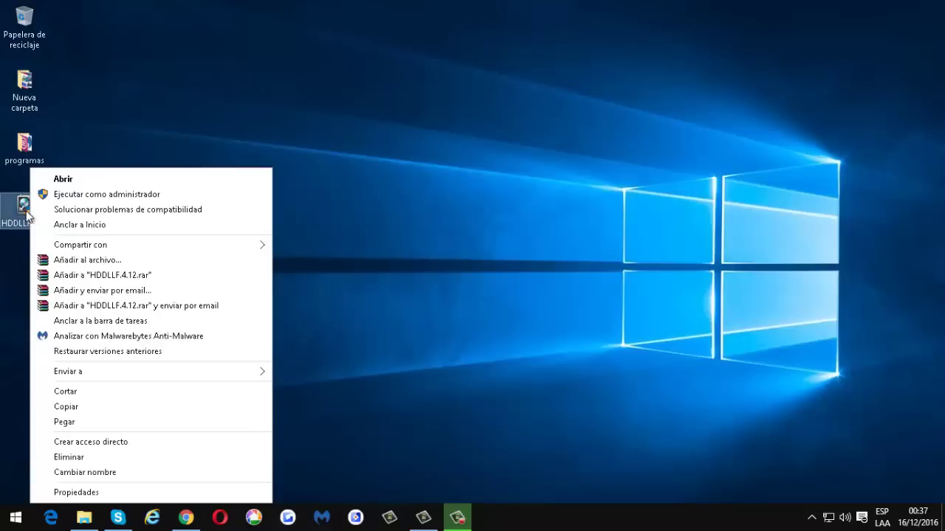
left_click(77, 196)
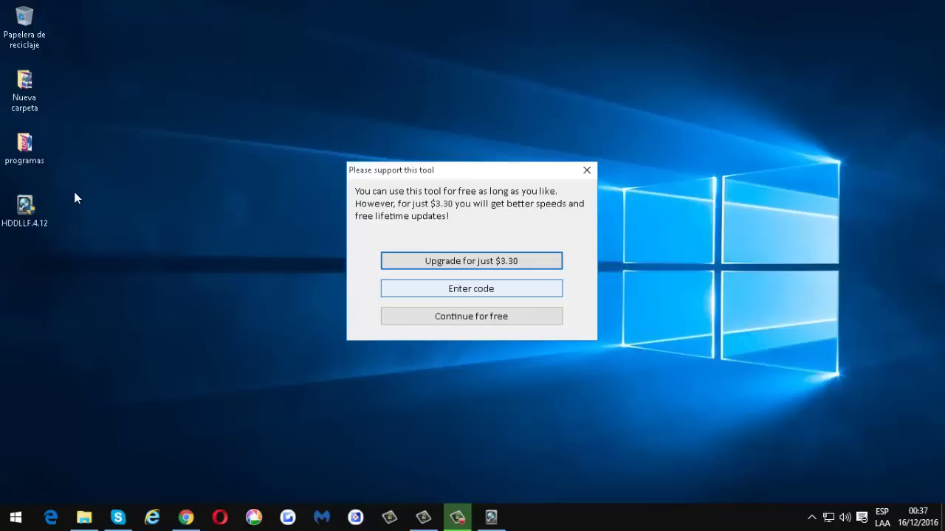
left_click(458, 317)
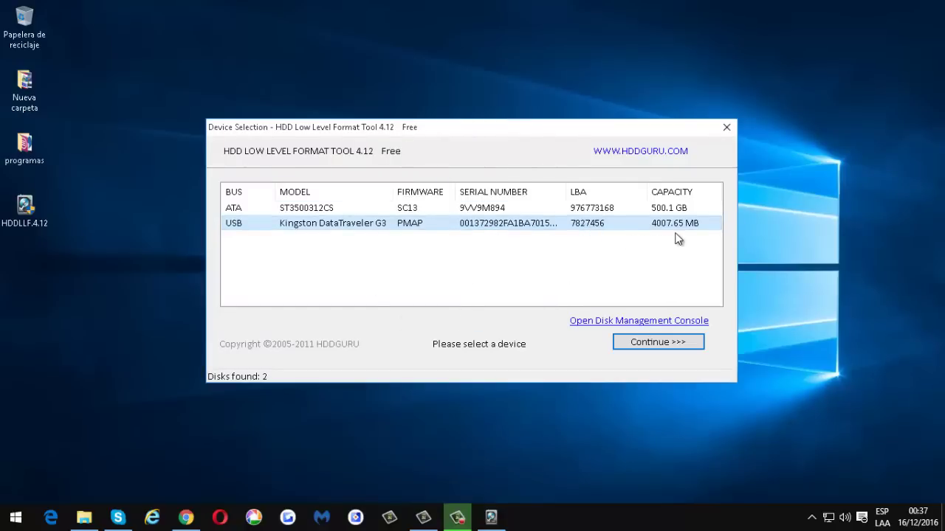
Select the USB Kingston DataTraveler G3 in the device list and continue to its details.
left_click(402, 210)
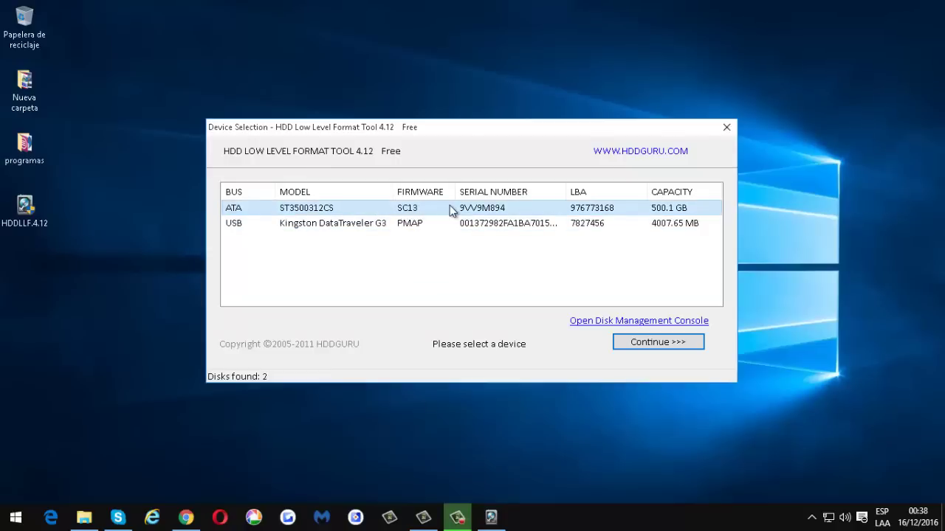
left_click(413, 228)
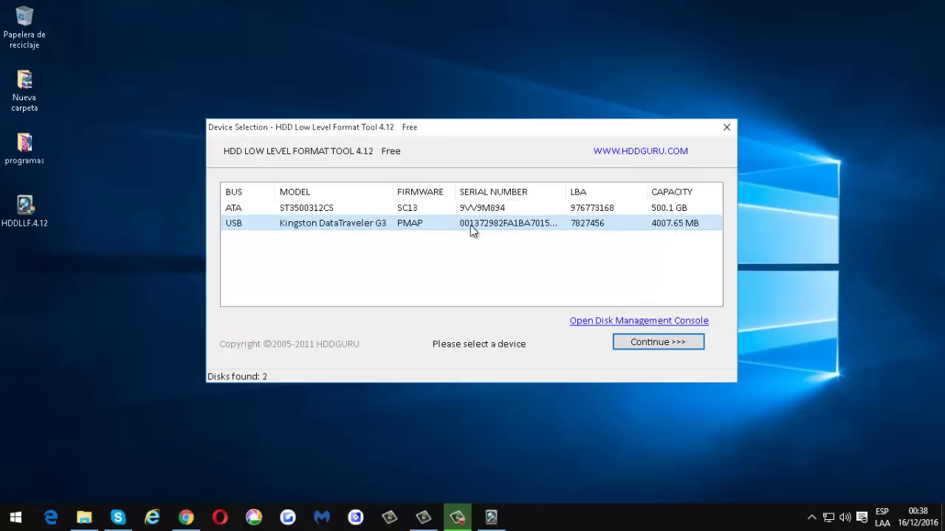
left_click(645, 343)
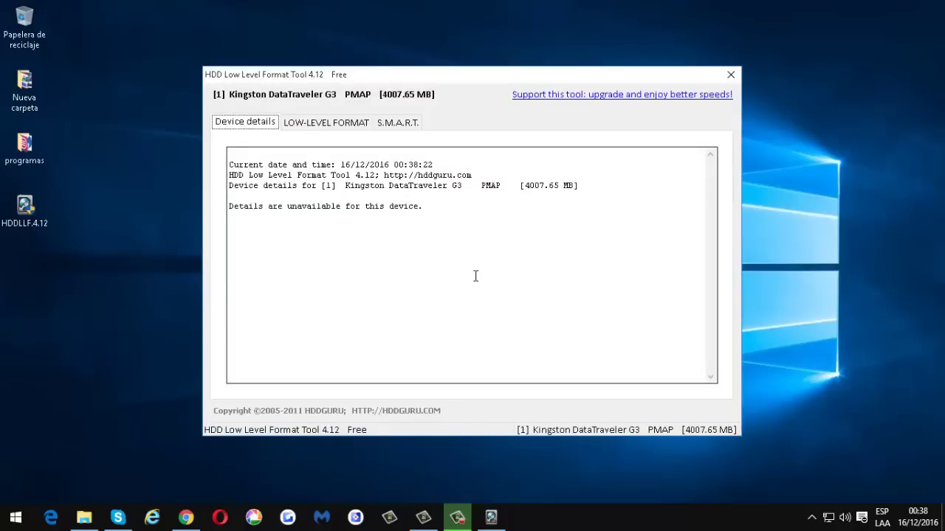
Low-level format the Kingston DataTraveler G3 with the quick wipe option enabled and accept the loss of all data.
left_click(337, 122)
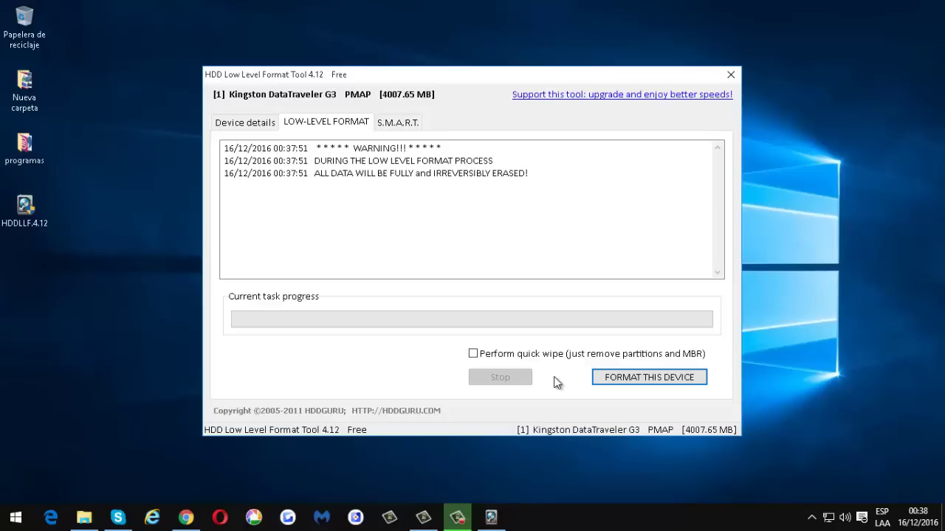
left_click(473, 355)
left_click(635, 378)
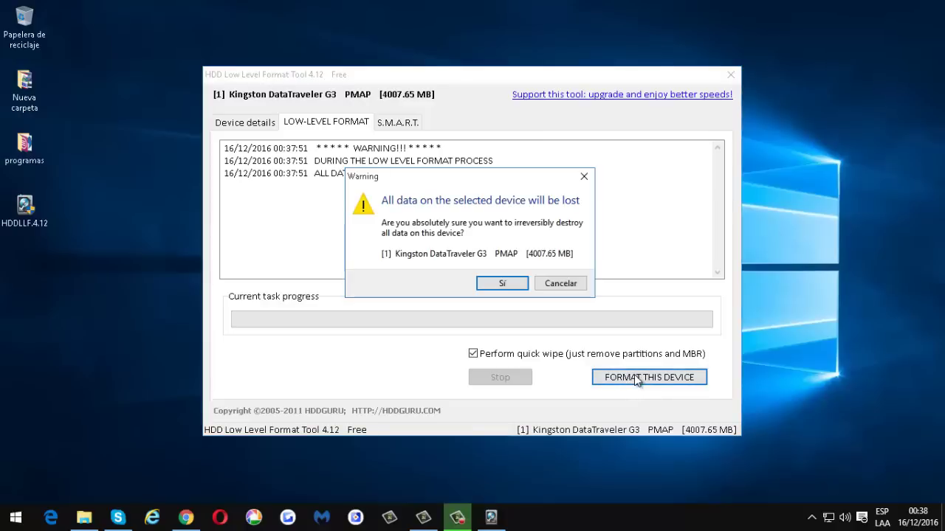
left_click(501, 283)
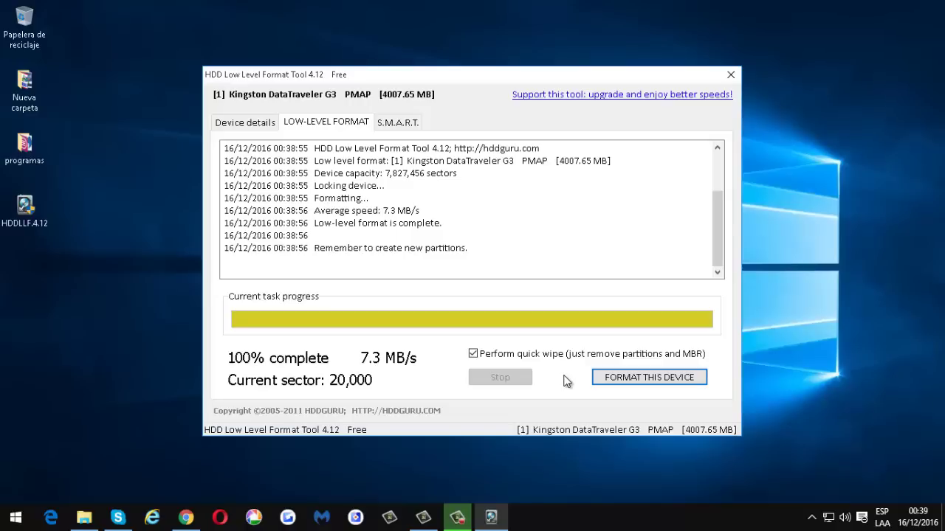
Start a full low-level format of the Kingston DataTraveler G3 with quick wipe disabled, and check drive F: in File Explorer meanwhile.
left_click(474, 354)
left_click(631, 379)
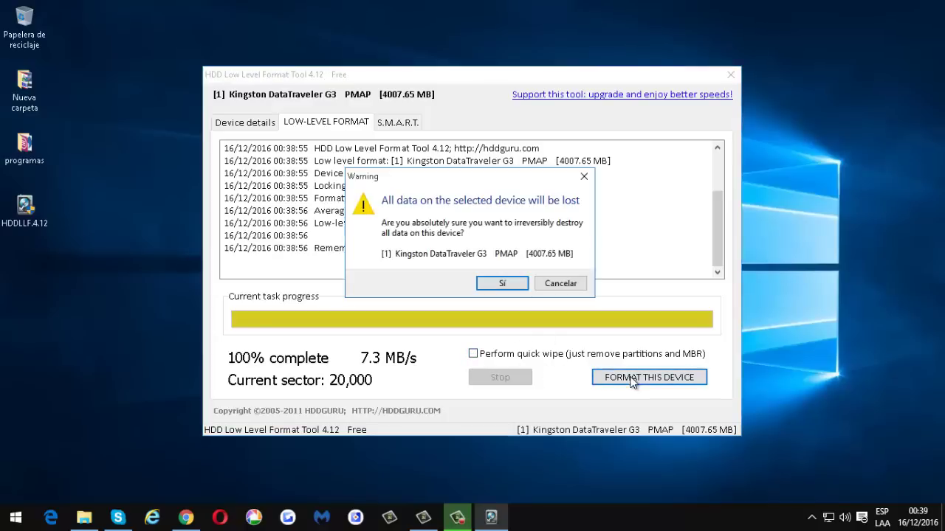
left_click(502, 285)
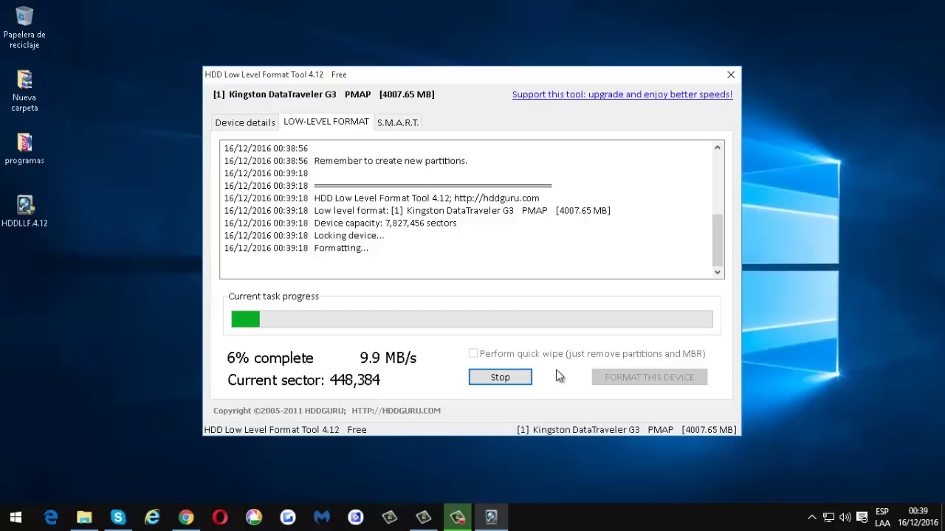
left_click(84, 516)
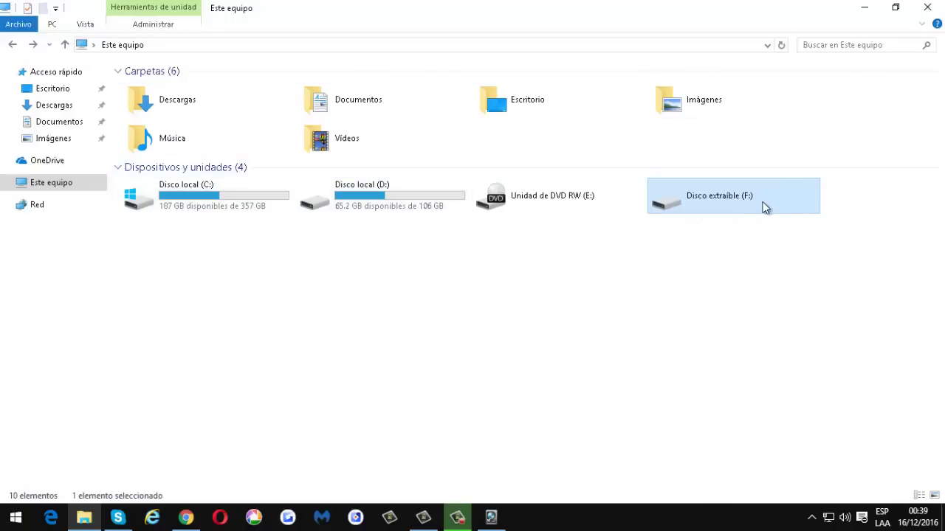
left_click(865, 8)
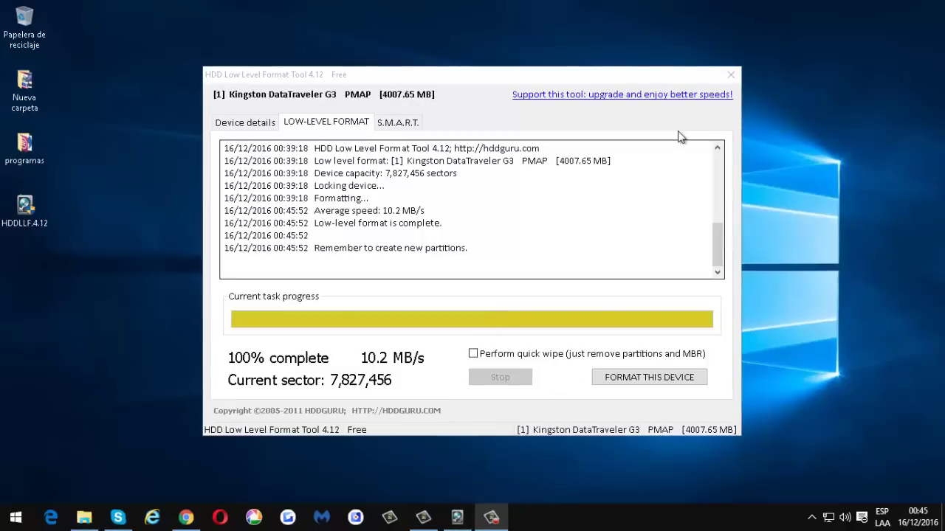
Close the HDD Low Level Format Tool and switch back to Este equipo in File Explorer.
left_click(729, 77)
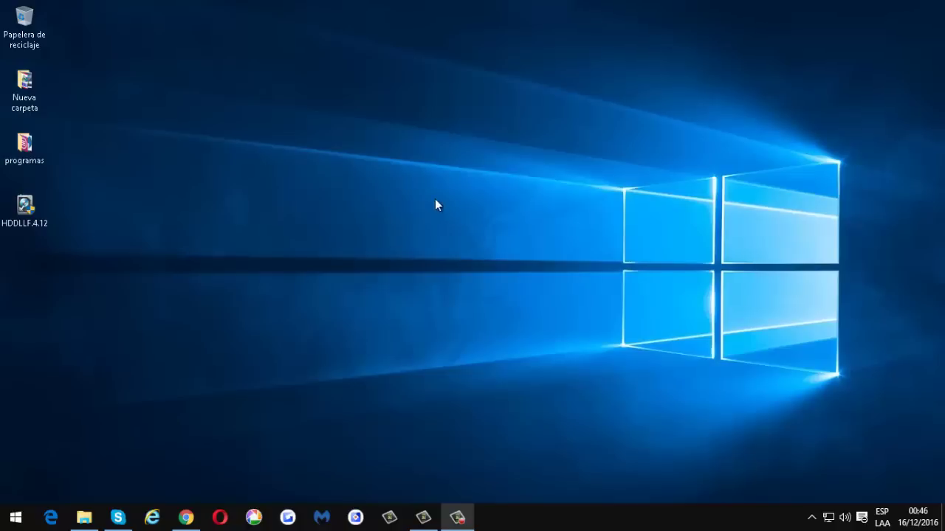
left_click(84, 517)
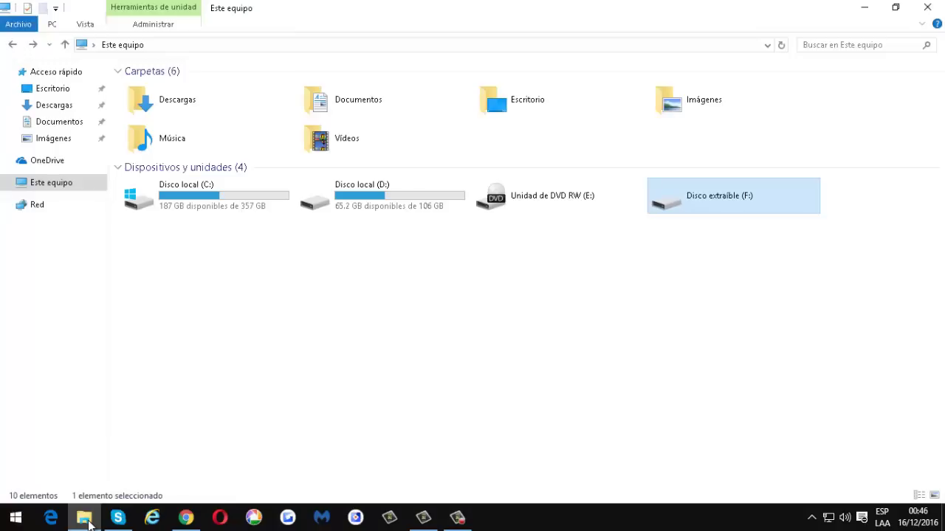
Try to open the removable disk F: and dismiss the format prompt and the access message.
left_click(703, 193)
double_click(704, 192)
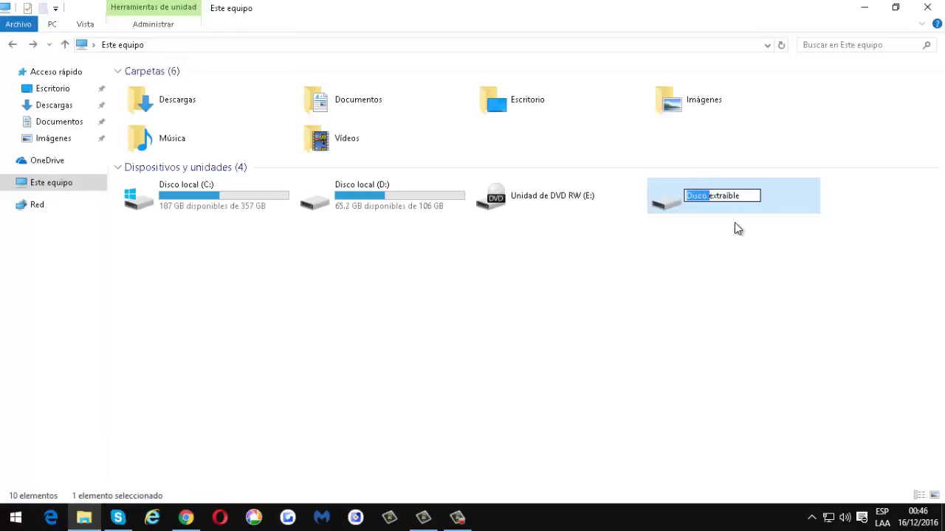
key("Escape")
left_click(728, 268)
double_click(719, 195)
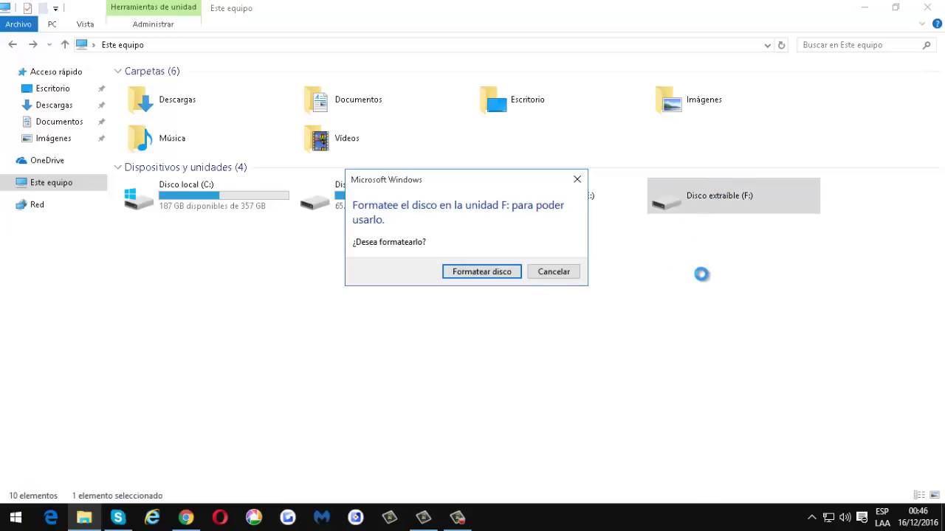
left_click(577, 180)
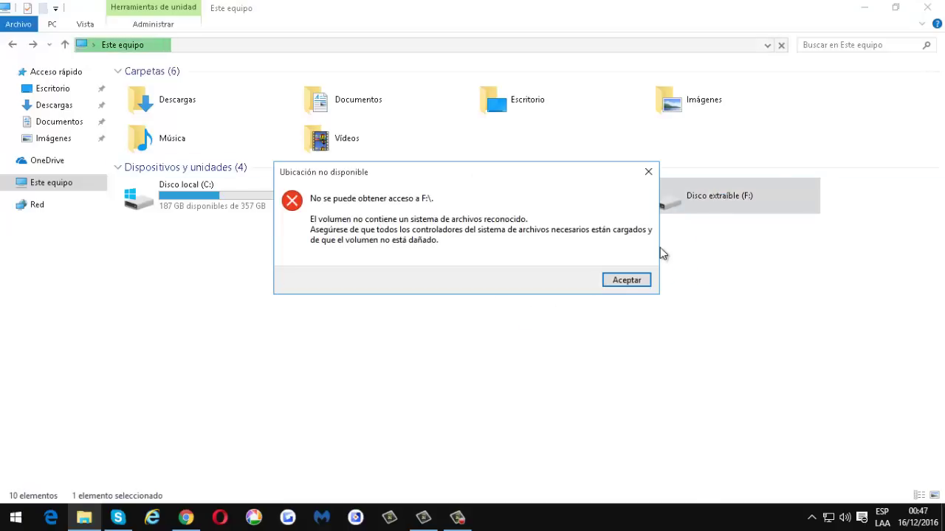
left_click(634, 282)
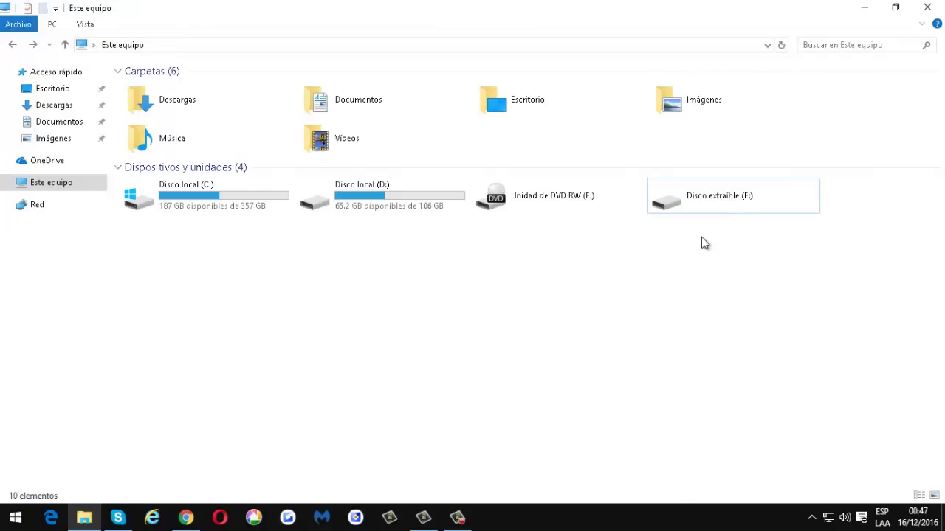
Bring up the format settings for removable disk F: and choose FAT32 (predeterminado) as the file system.
left_click(710, 201)
right_click(710, 201)
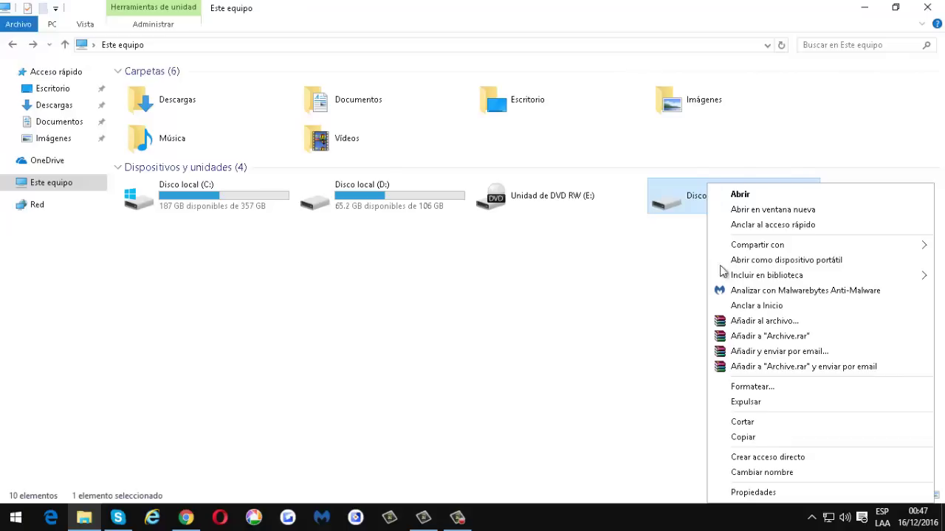
left_click(755, 390)
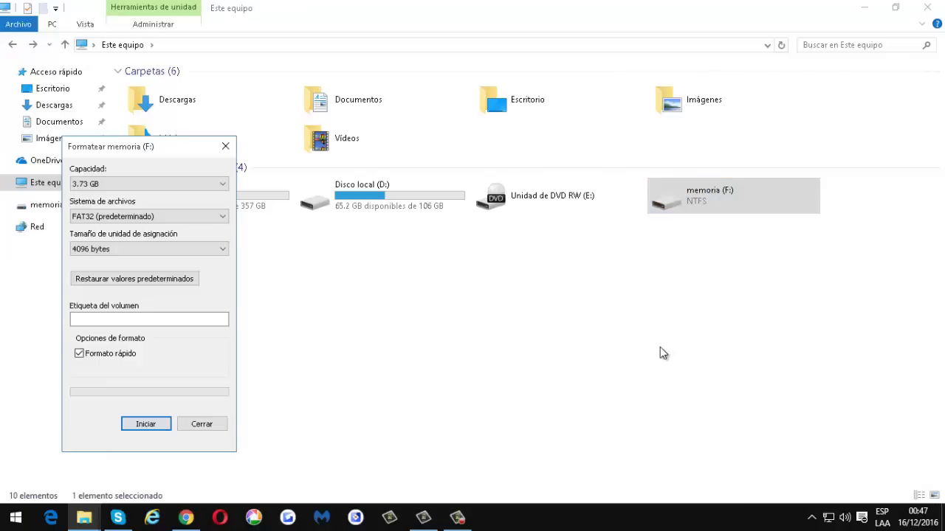
left_click_drag(191, 146, 439, 103)
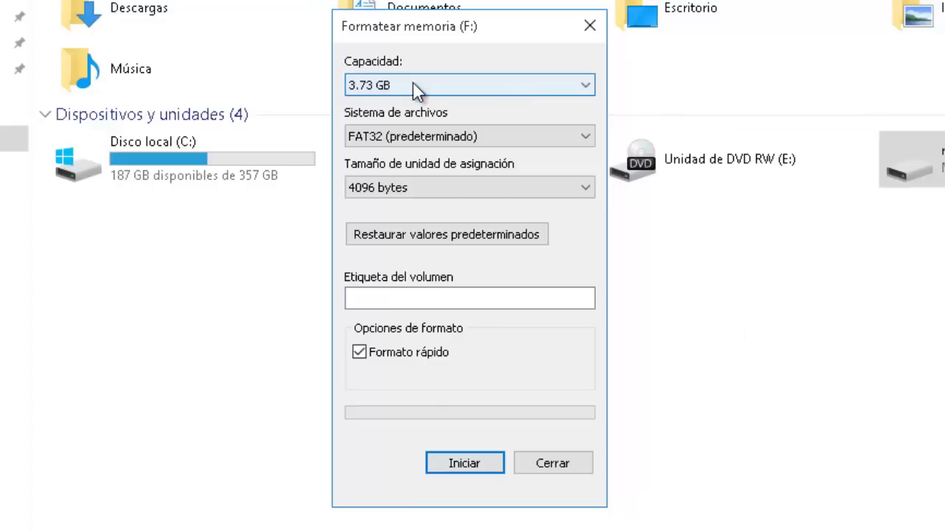
left_click(570, 84)
left_click(571, 84)
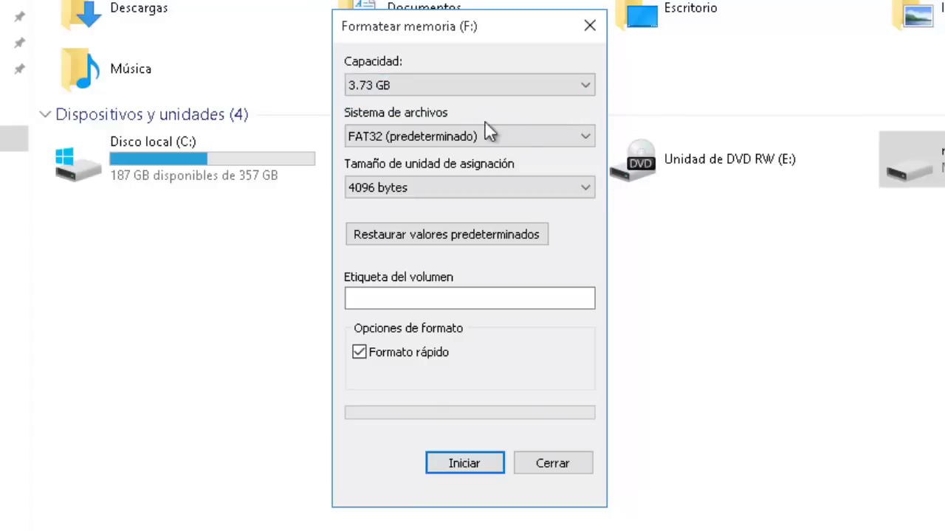
left_click(526, 135)
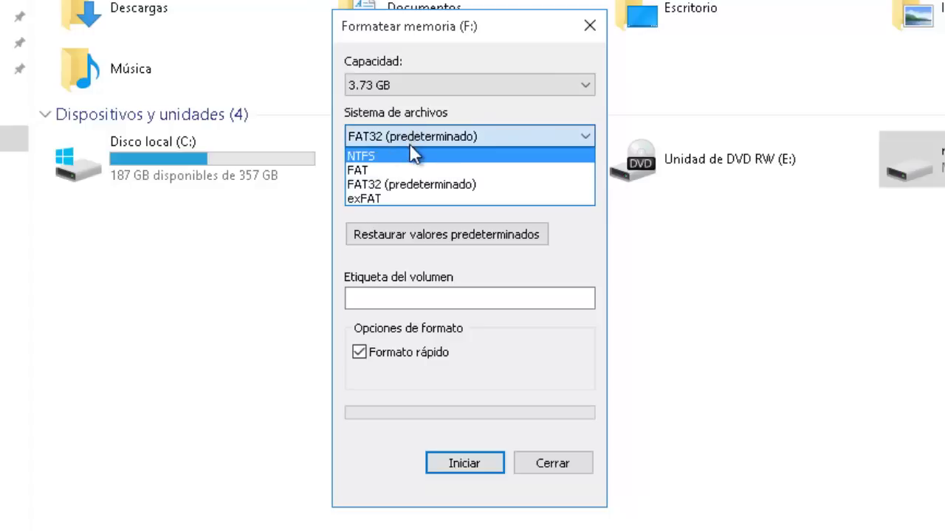
left_click(437, 184)
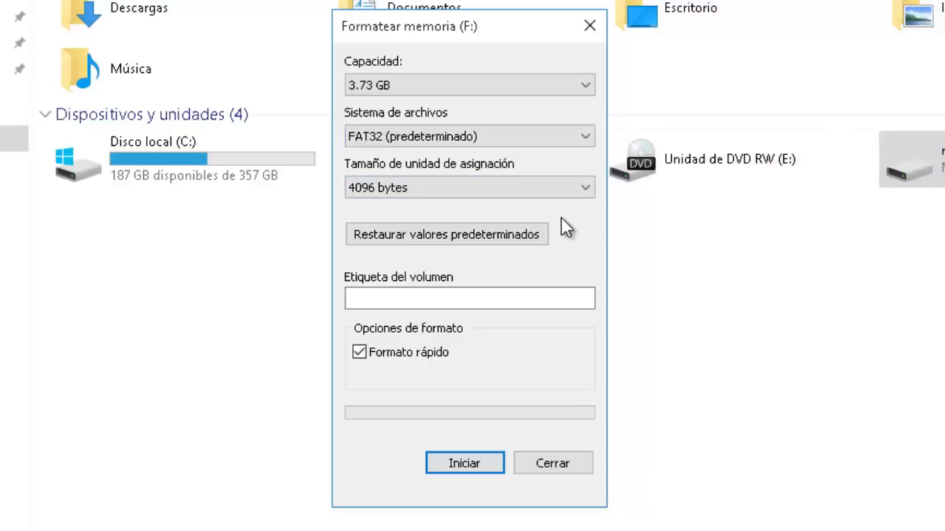
Keep the 4096 bytes allocation unit size for drive F: and set the volume label to alfa.
left_click(460, 187)
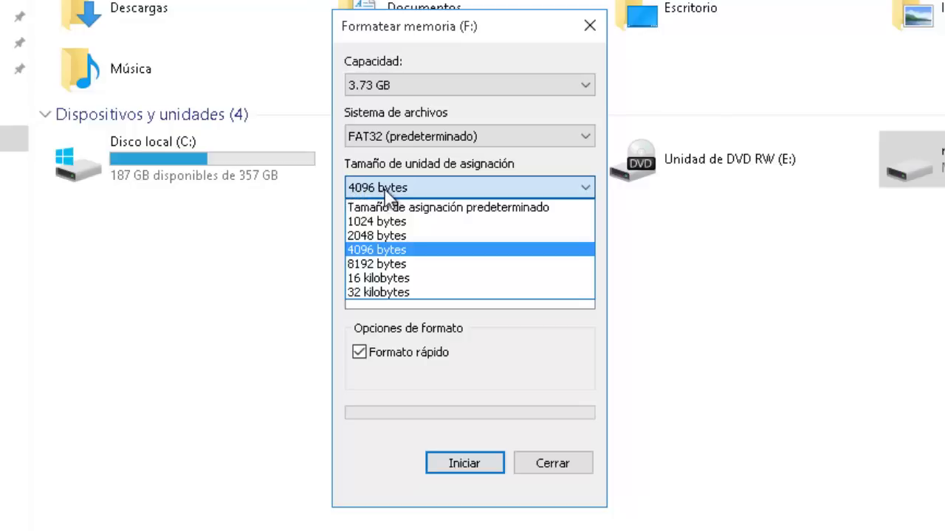
key("Escape")
key("Escape")
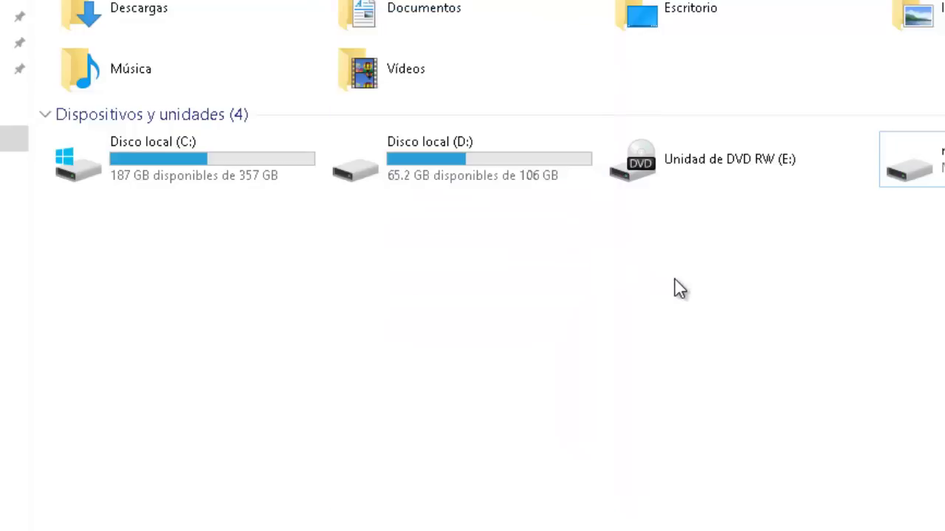
left_click(929, 183)
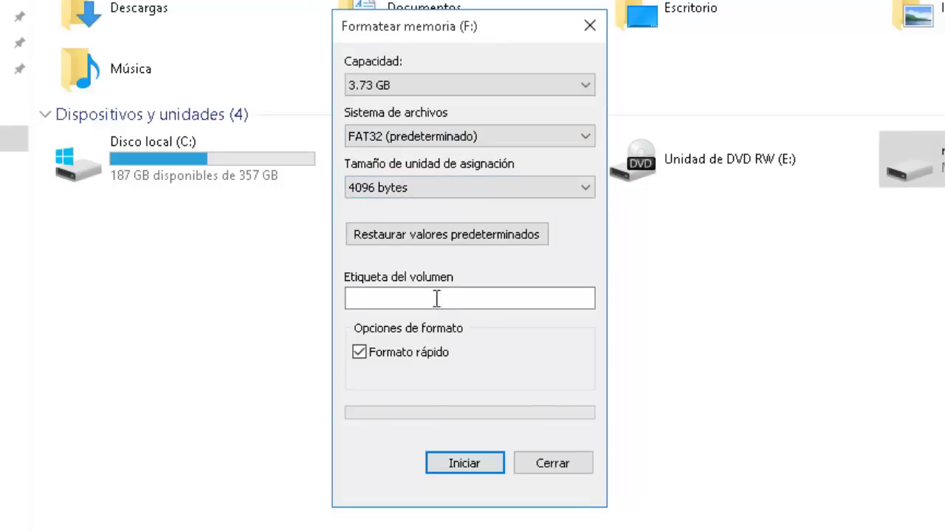
left_click(400, 297)
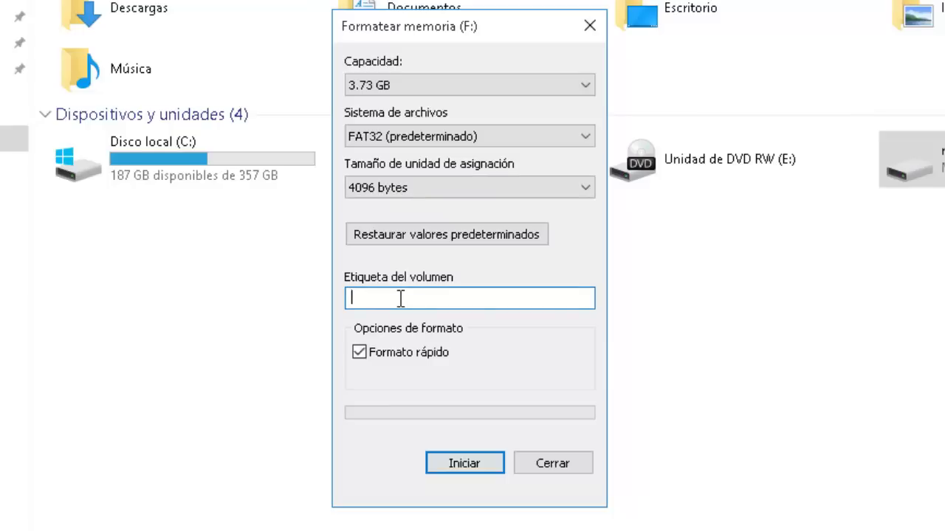
type("alfa")
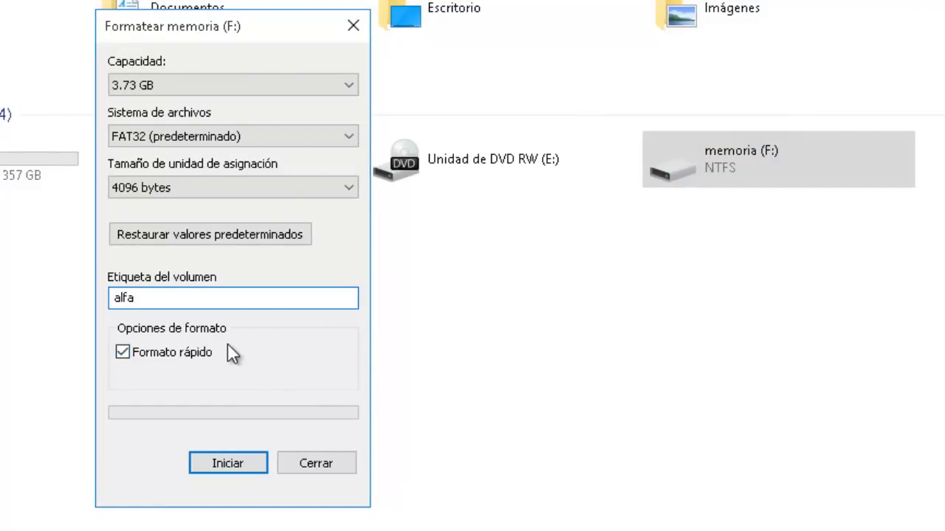
Run the quick format of drive F:, accept the data loss, and close the format dialog once it completes.
left_click(227, 466)
left_click(454, 260)
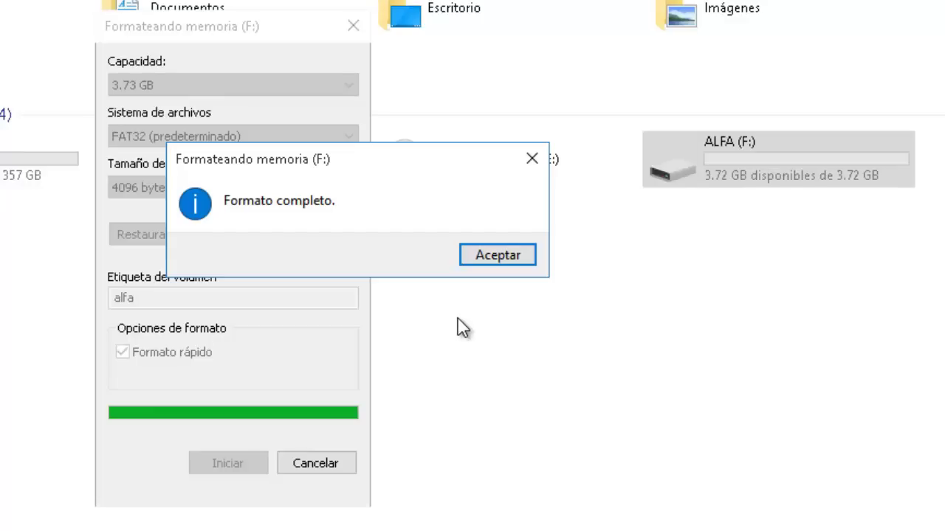
left_click(498, 256)
left_click(319, 464)
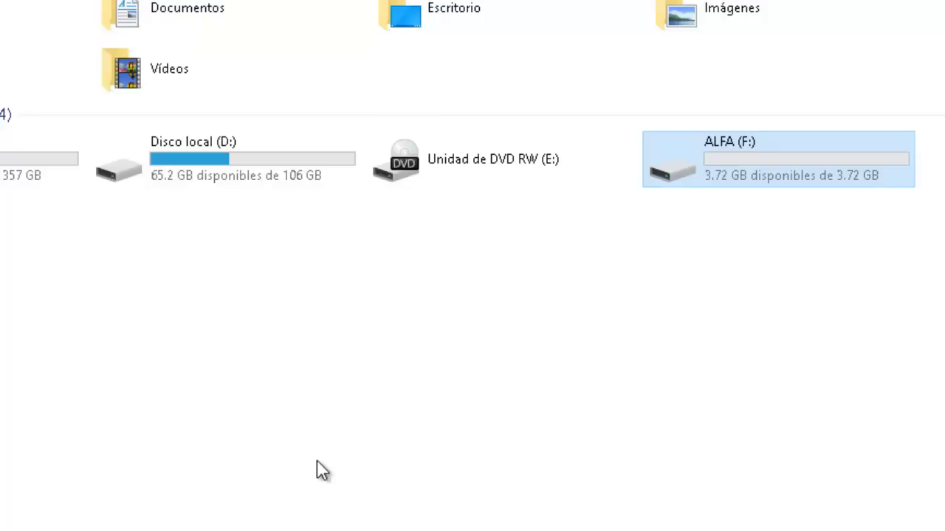
Open the ALFA (F:) drive in a reduced window and copy HDDLLF.4.12 from the desktop into it.
right_click(736, 159)
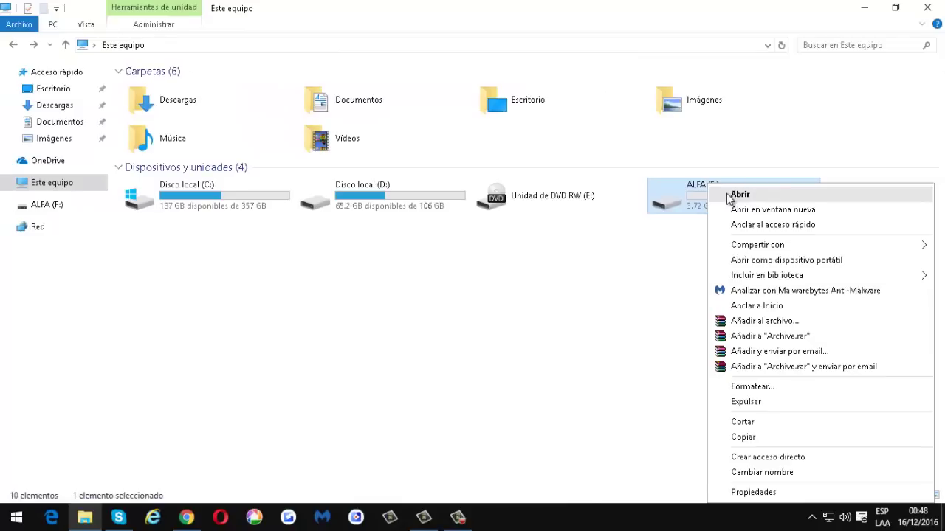
left_click(728, 195)
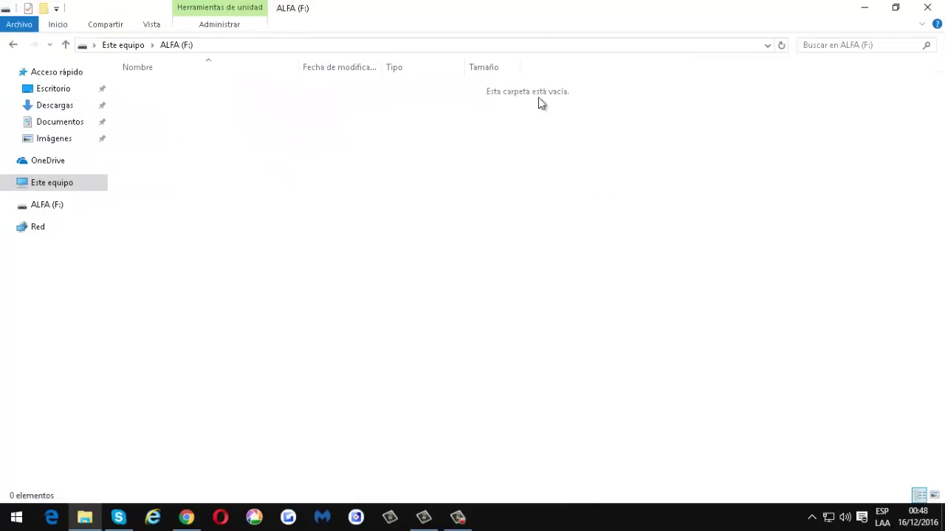
left_click(896, 7)
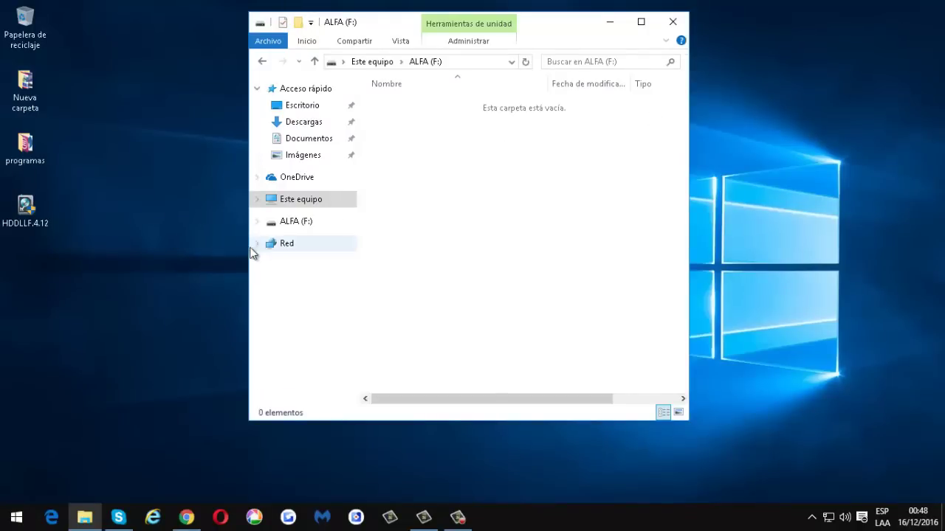
left_click(22, 214)
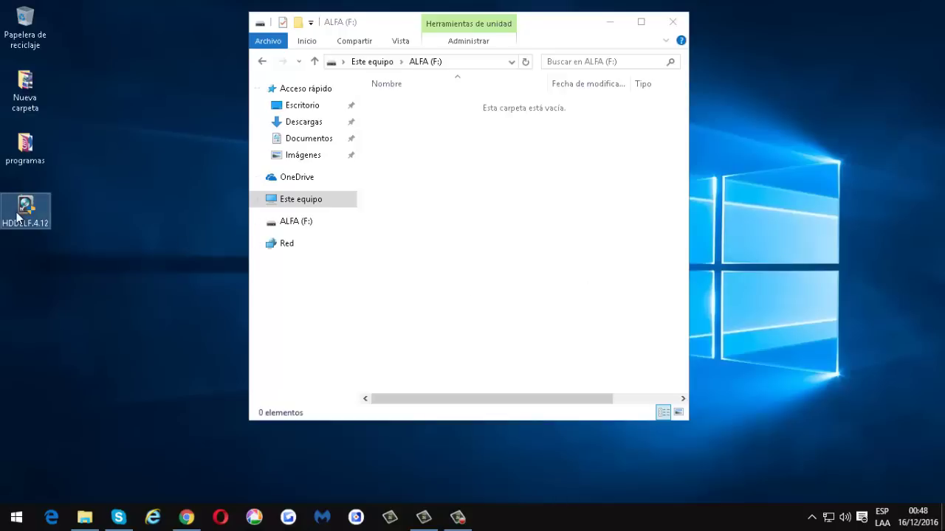
left_click_drag(16, 216, 336, 317)
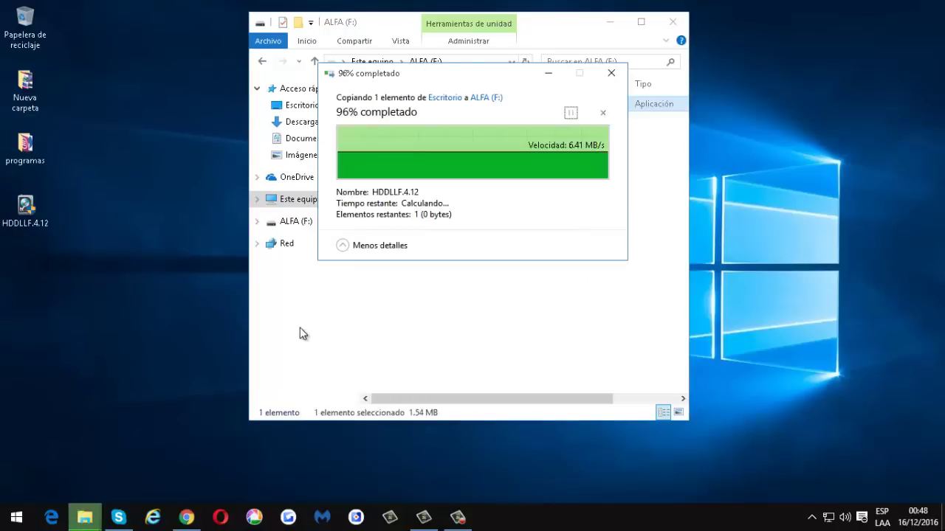